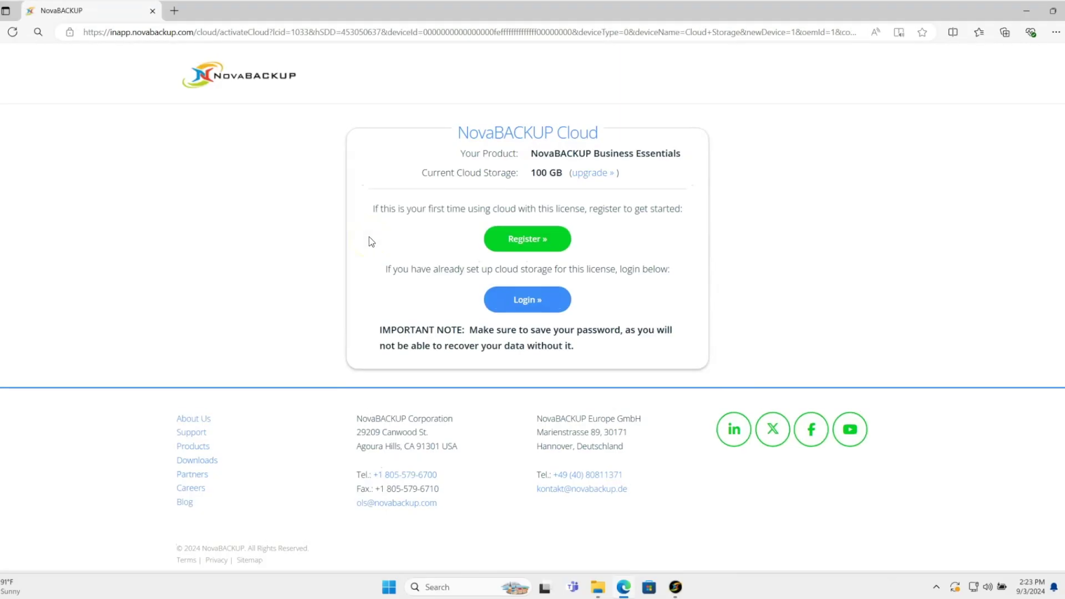
Step: Start registering a new account from the NovaBACKUP Cloud activation page
{"action": "left_click", "coordinate": [521, 240]}
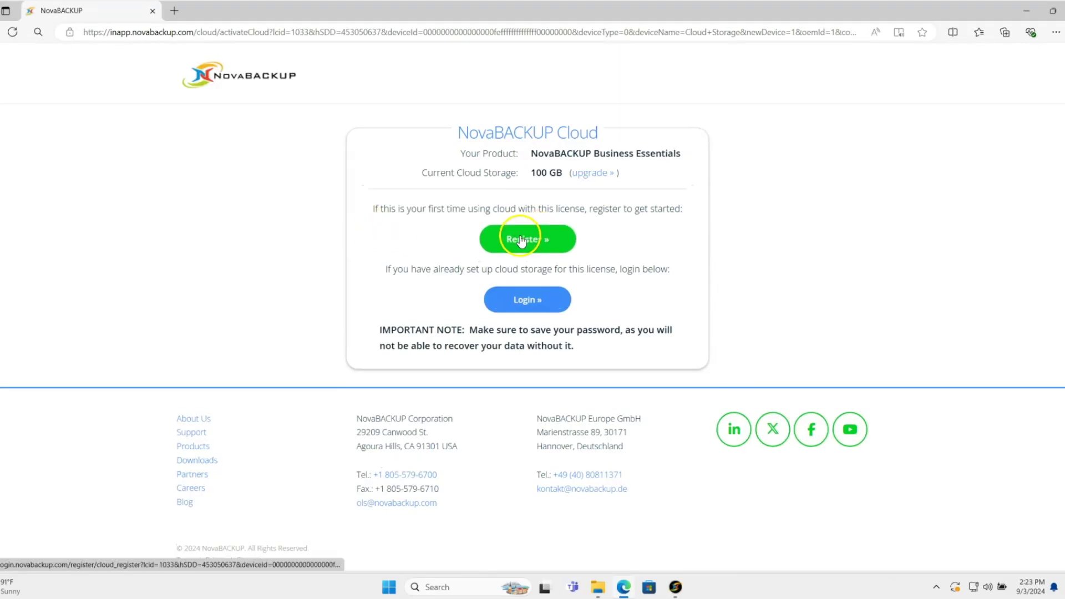
Step: Choose United States as the storage region and enter the user's first and last name
{"action": "left_click", "coordinate": [379, 204]}
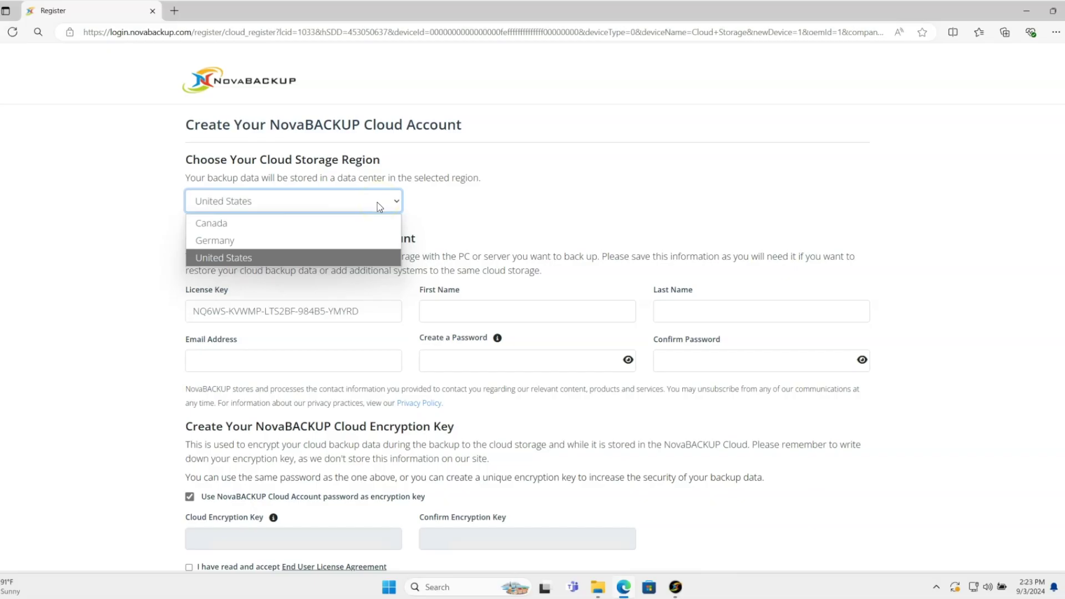
{"action": "left_click", "coordinate": [321, 257]}
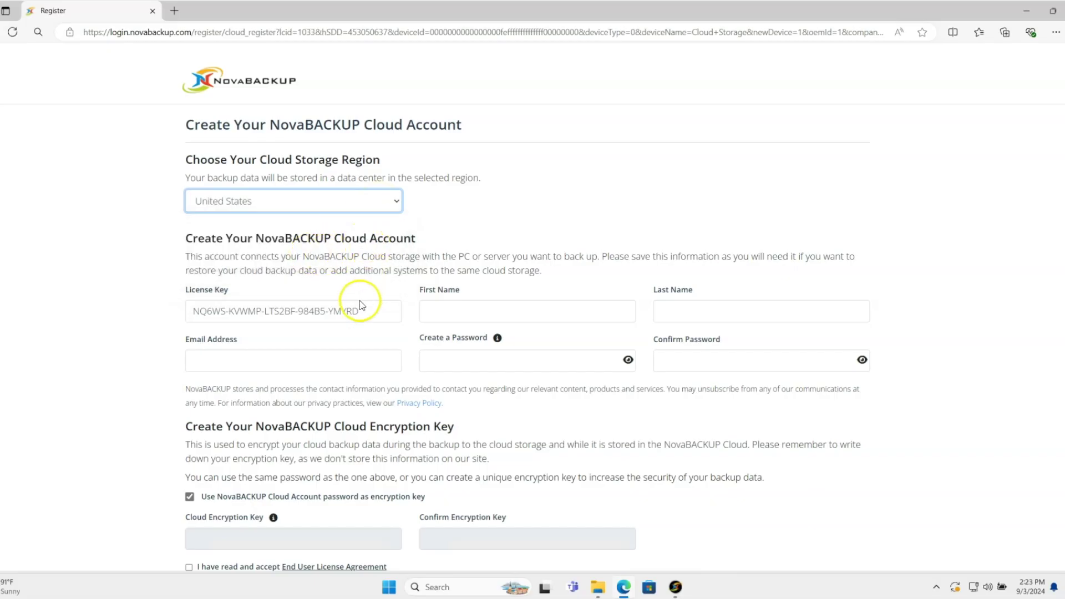
{"action": "left_click", "coordinate": [506, 310]}
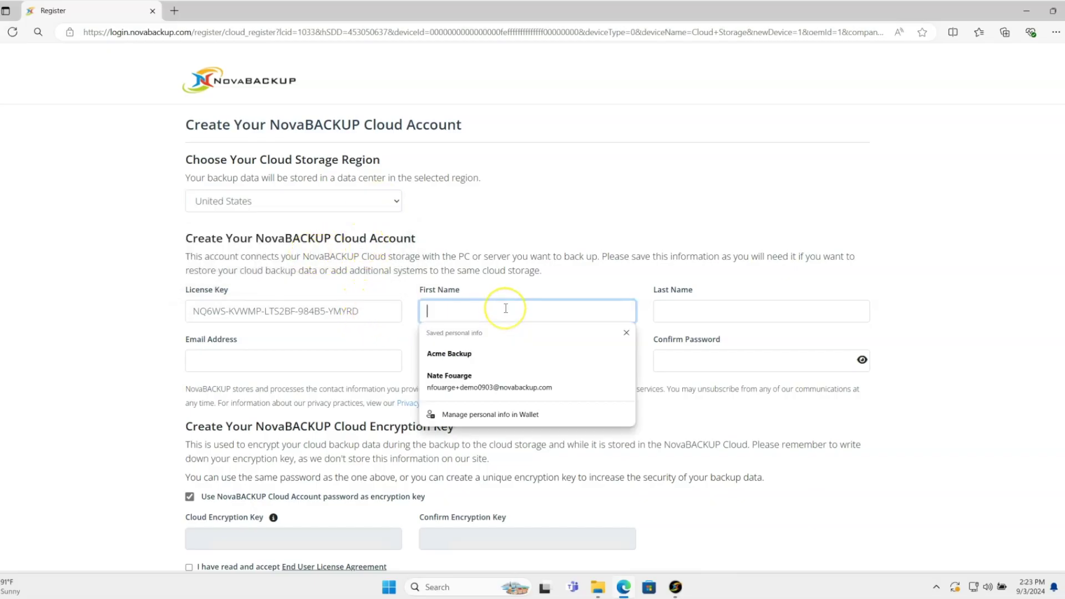
{"action": "key", "text": "Tab"}
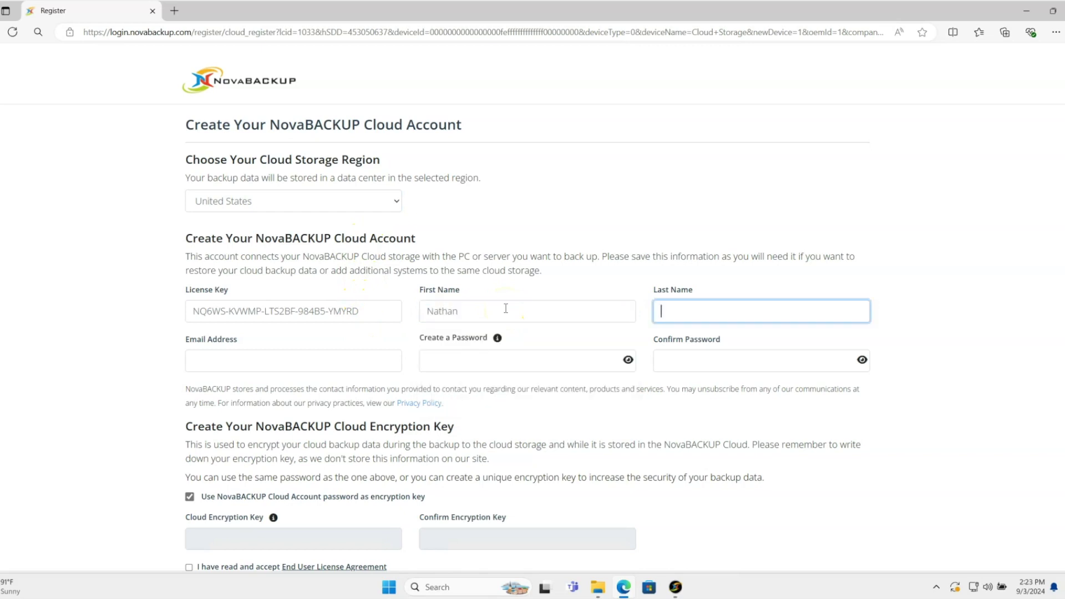
{"action": "key", "text": "Tab"}
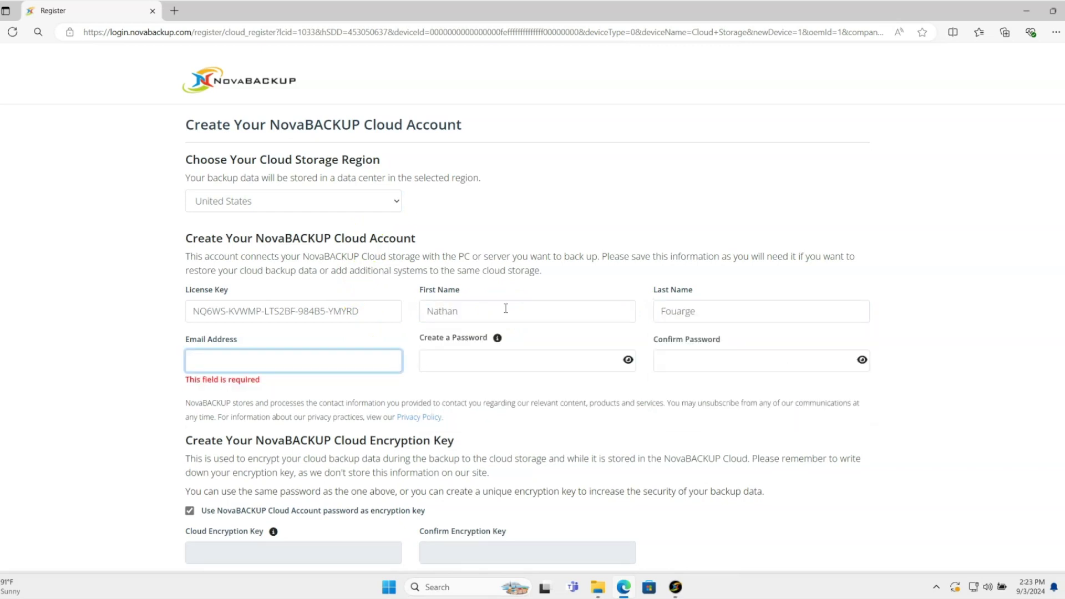
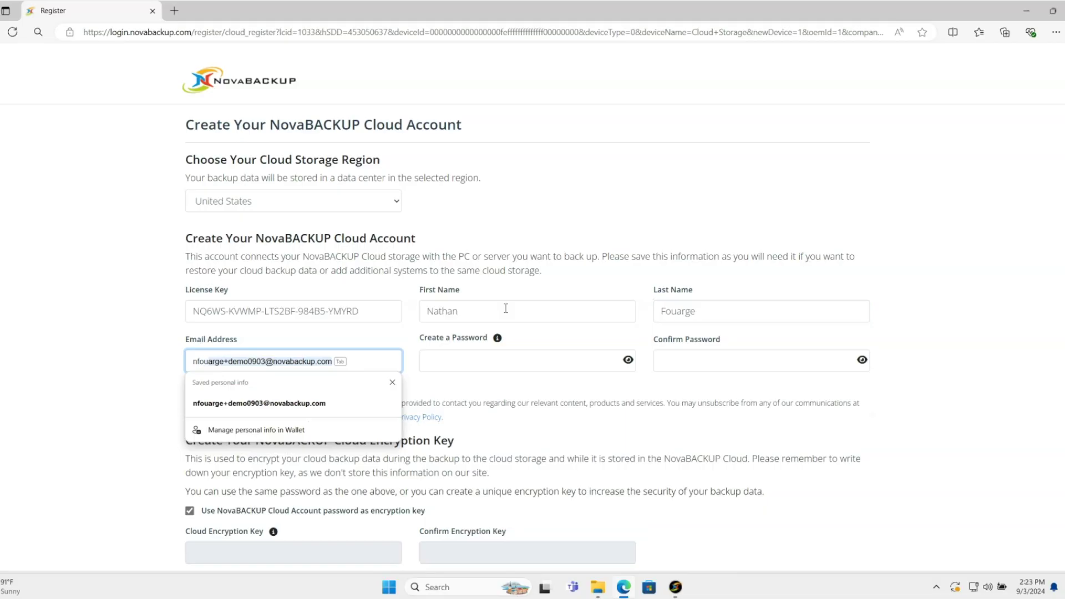
Step: Fill in the e-mail address from the saved suggestion and enter a matching password twice
{"action": "left_click", "coordinate": [272, 359]}
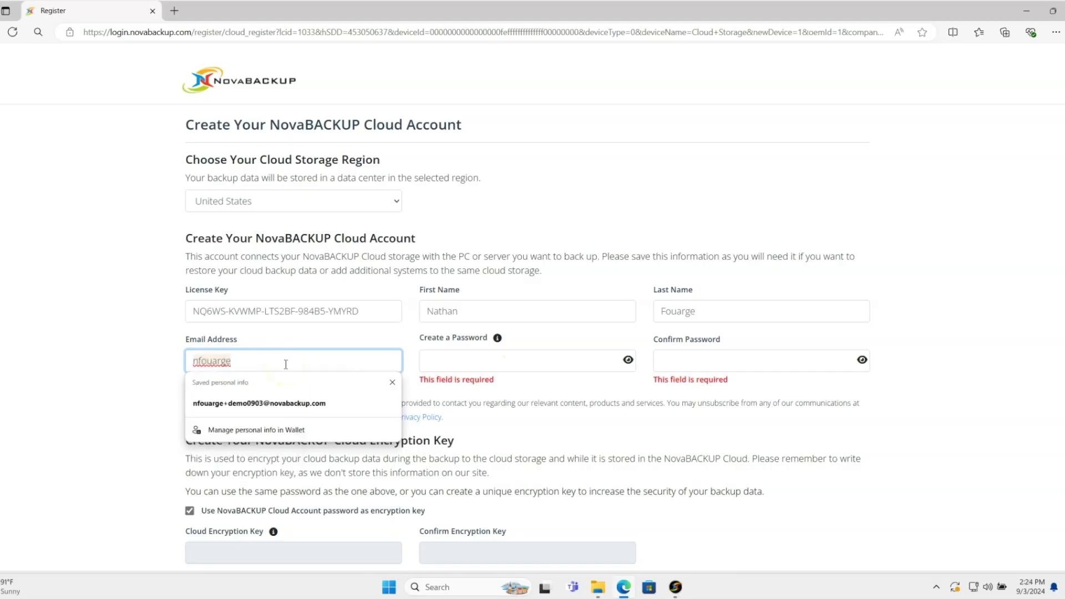
{"action": "key", "text": "Down"}
{"action": "key", "text": "Return"}
{"action": "key", "text": "Tab"}
{"action": "type", "text": "****"}
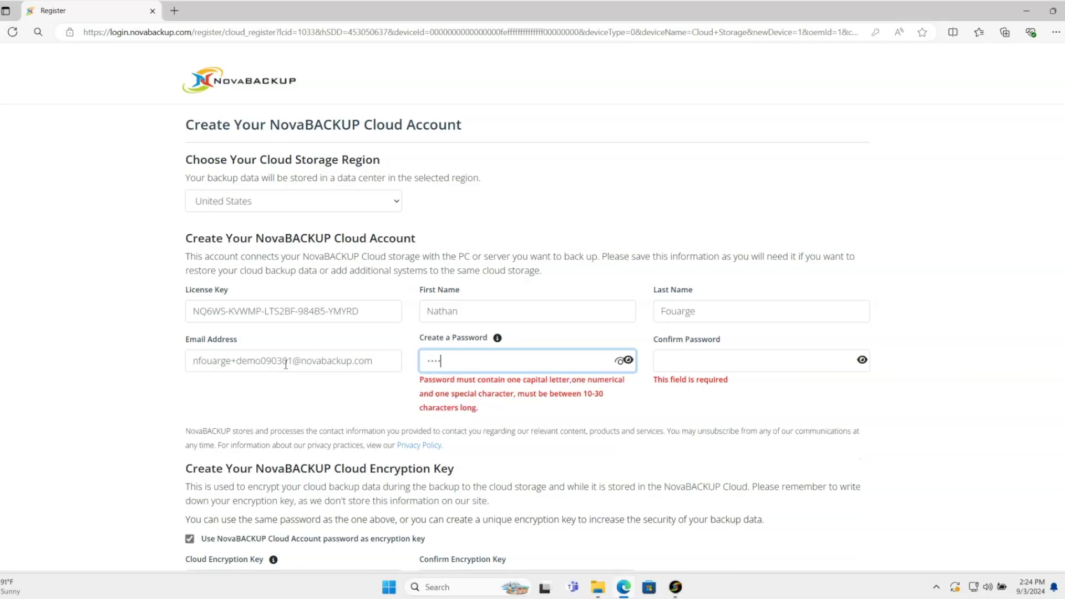
{"action": "type", "text": "*******"}
{"action": "key", "text": "Tab"}
{"action": "type", "text": "*"}
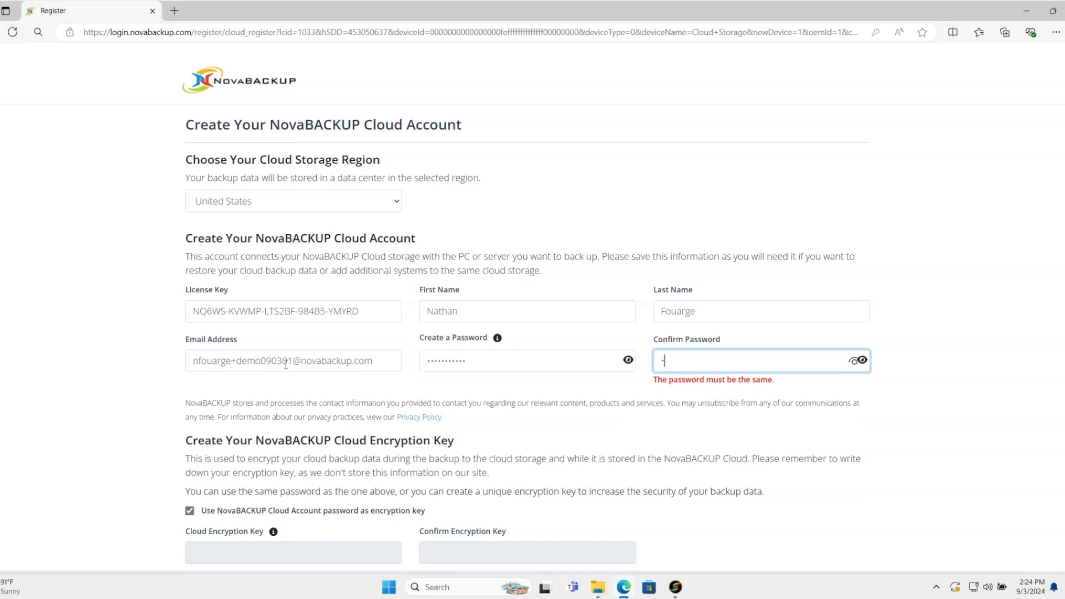
{"action": "type", "text": "**********"}
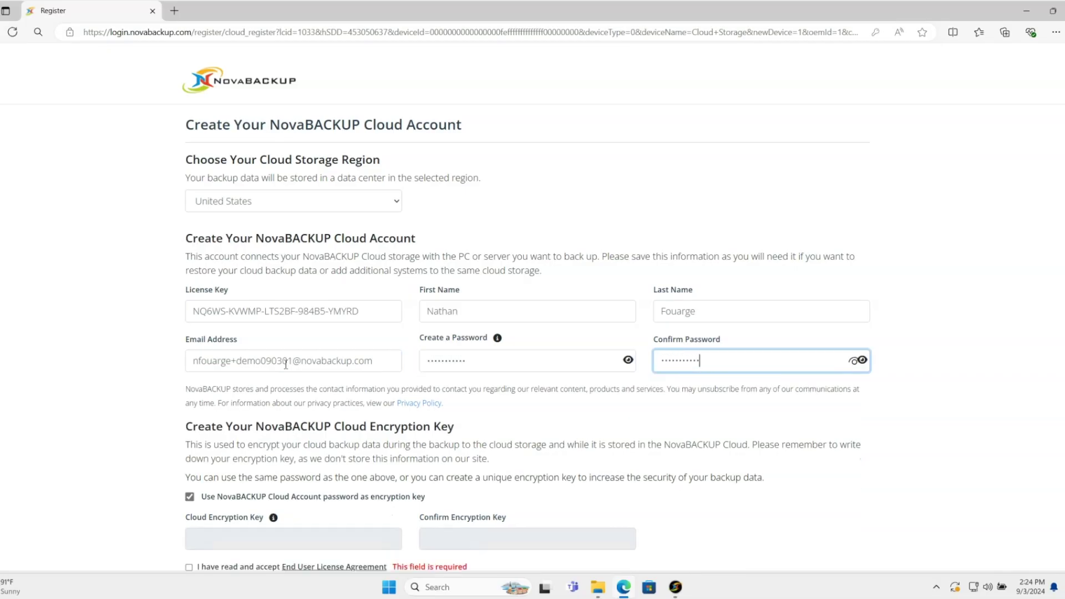
Step: Accept the end user license agreement at the bottom of the form
{"action": "scroll", "coordinate": [322, 371], "scroll_direction": "down", "scroll_amount": 3}
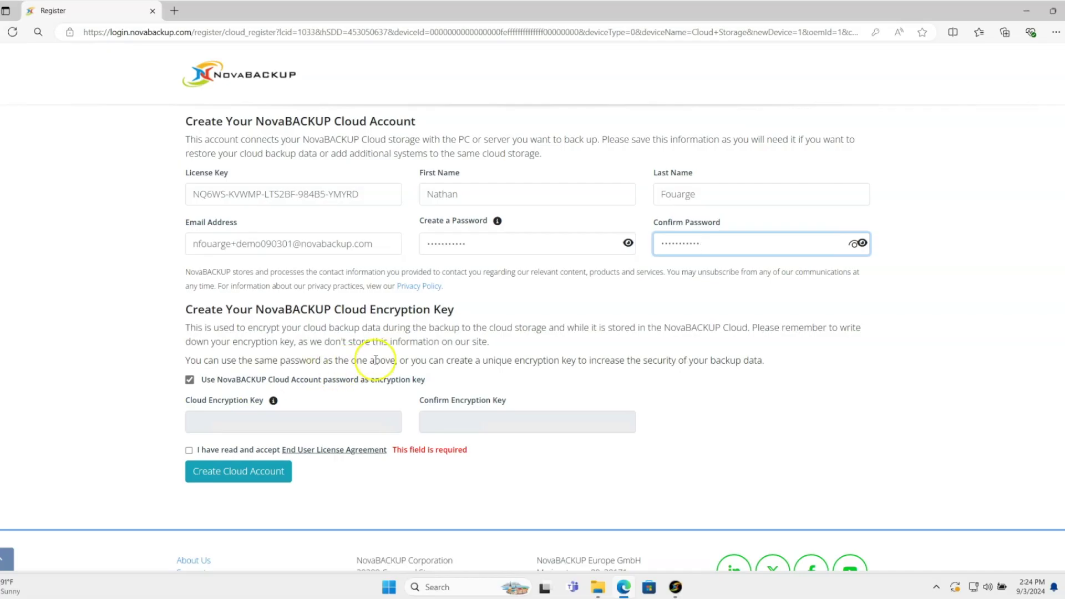
{"action": "left_click", "coordinate": [335, 381]}
{"action": "left_click", "coordinate": [189, 450]}
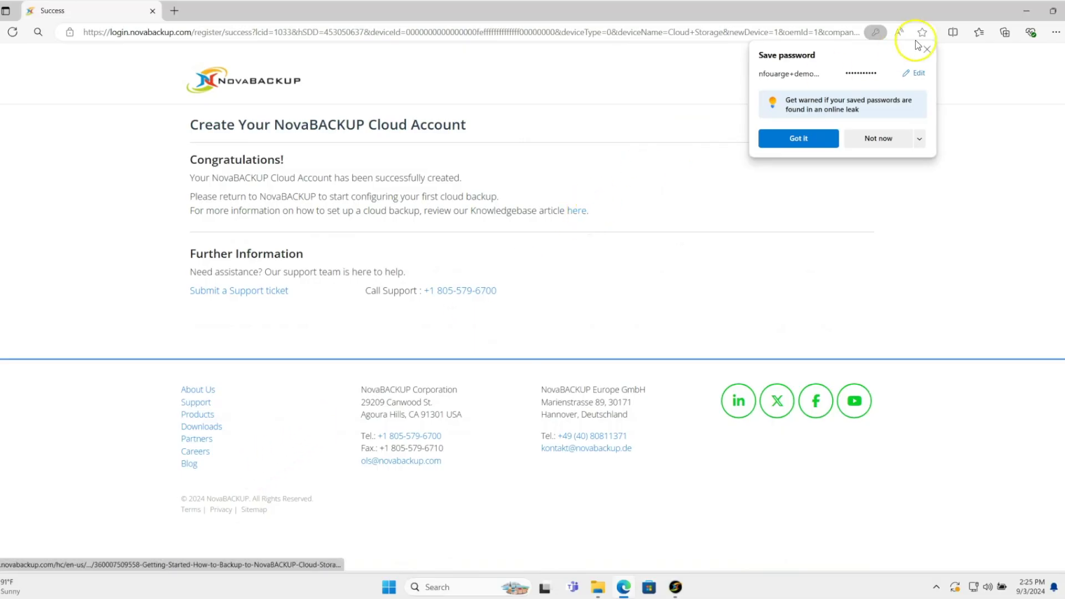
Step: In NovaBACKUP, select the NovaBACKUP Cloud Storage device showing 100 GB free
{"action": "left_click", "coordinate": [1028, 15]}
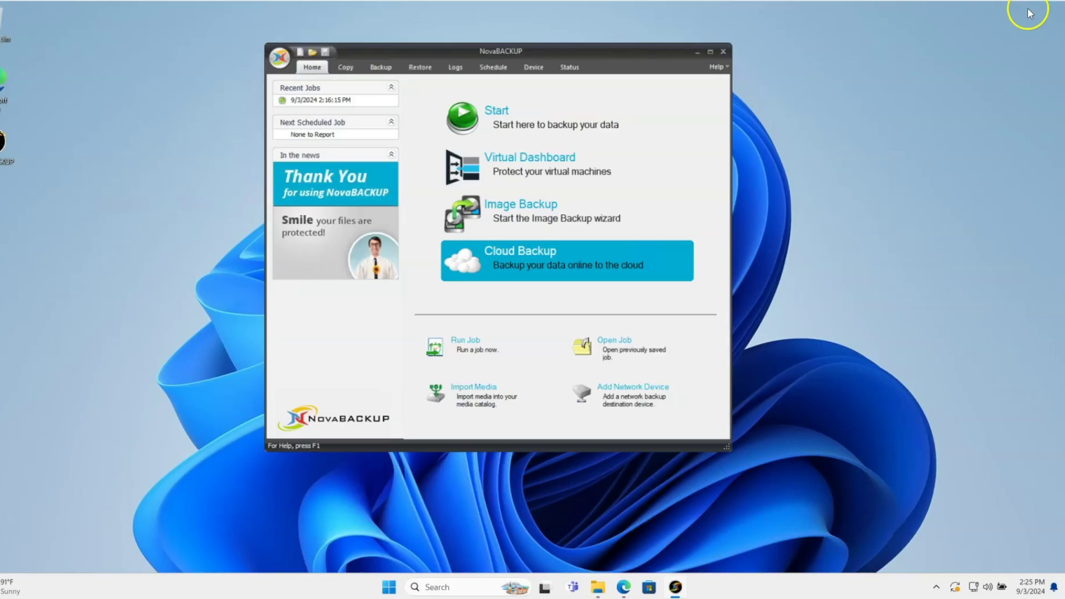
{"action": "left_click", "coordinate": [533, 67]}
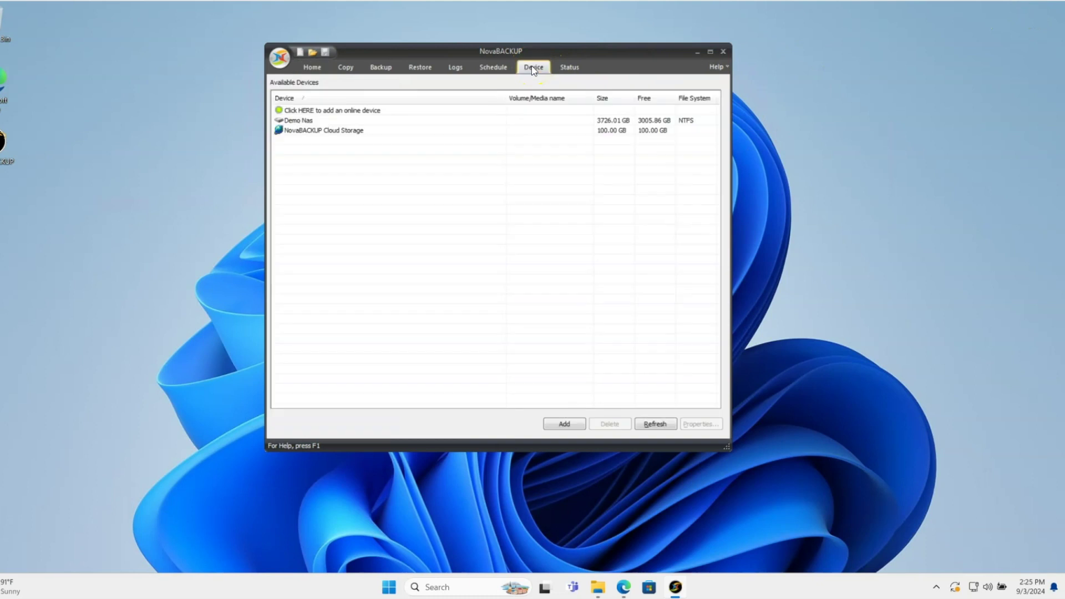
{"action": "left_click", "coordinate": [322, 132]}
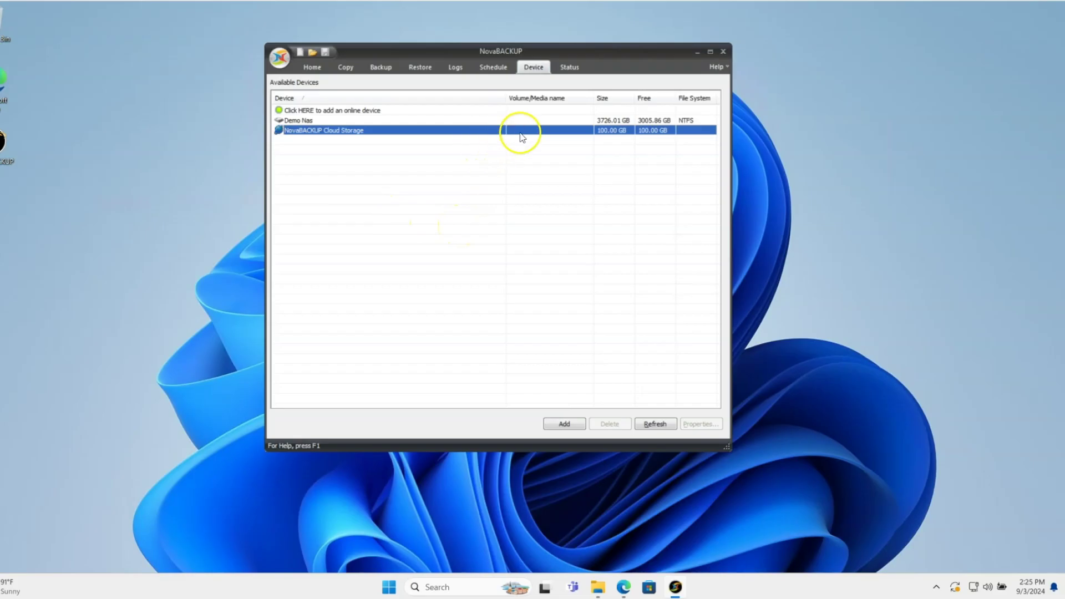
Step: Create a new backup job named 'Cloud Backup' that includes the Users folder on Local Disk (C:)
{"action": "left_click", "coordinate": [379, 68]}
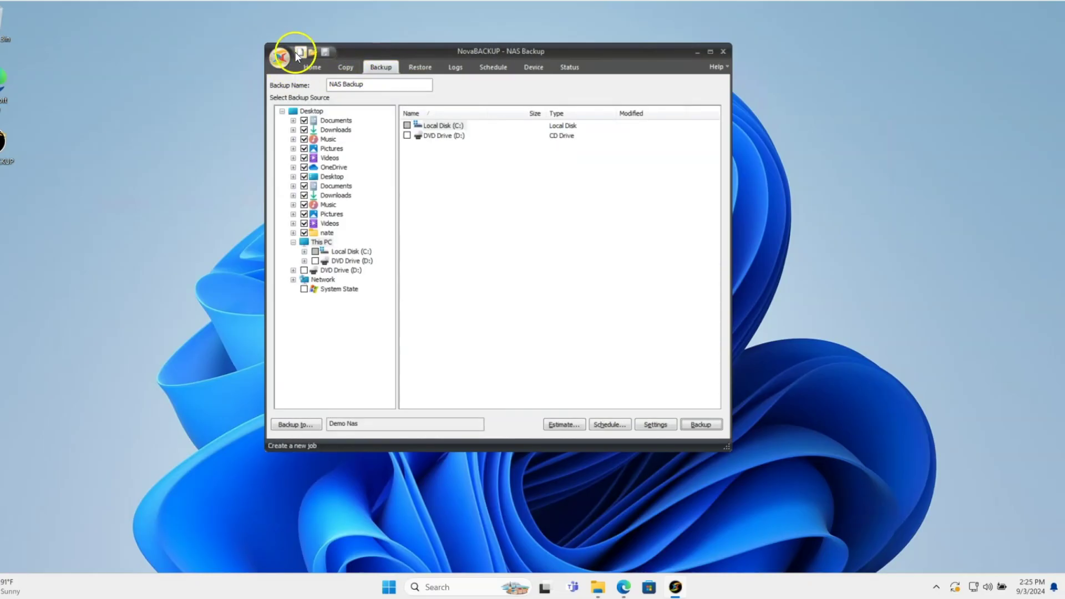
{"action": "left_click", "coordinate": [298, 52]}
{"action": "type", "text": "Cloud"}
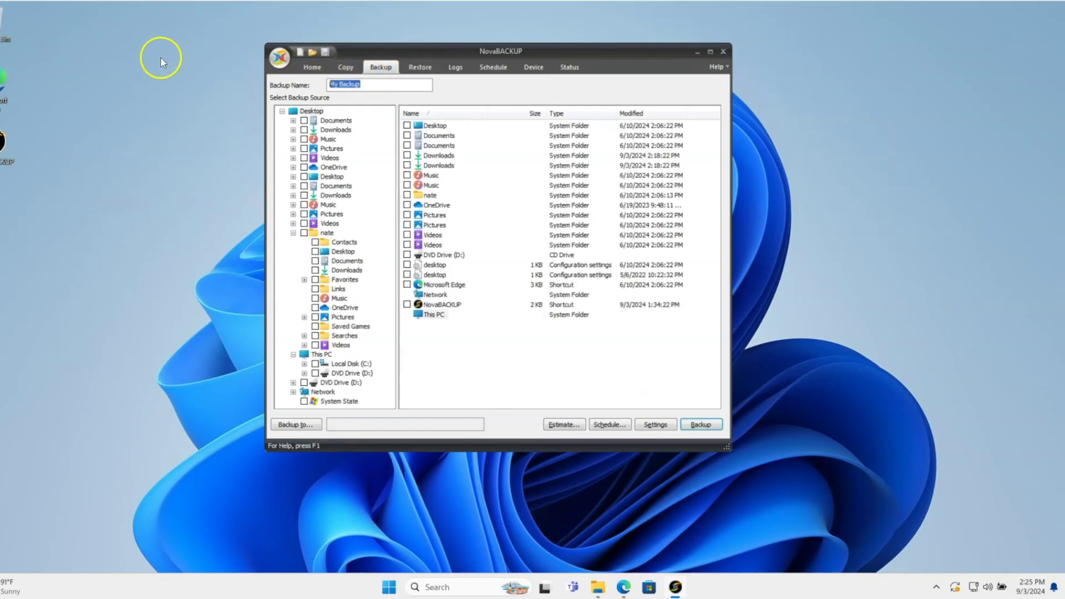
{"action": "type", "text": " Backup"}
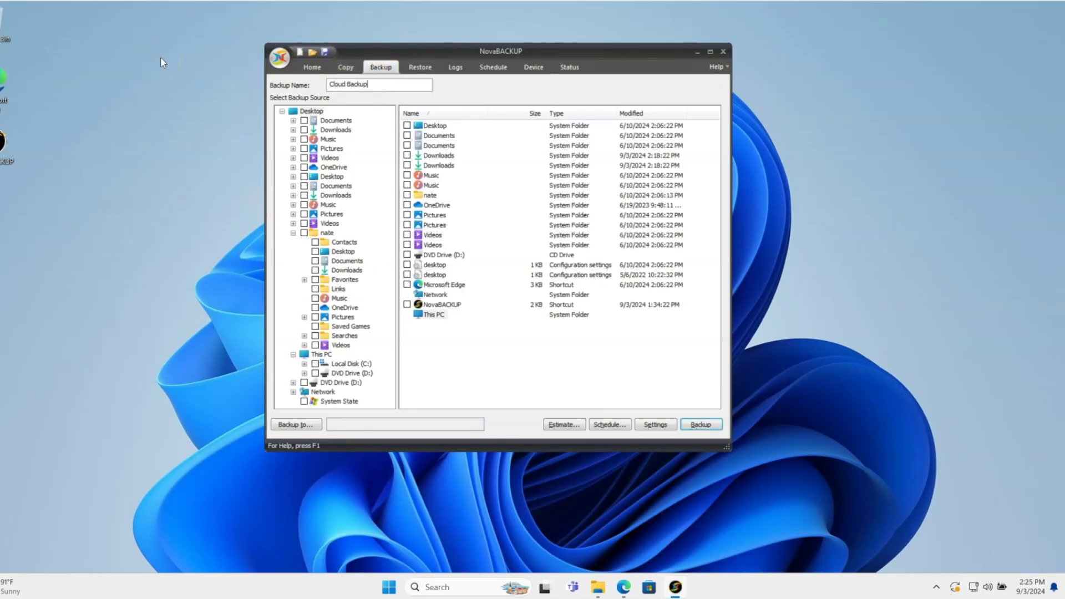
{"action": "left_click", "coordinate": [292, 233]}
{"action": "left_click", "coordinate": [351, 252]}
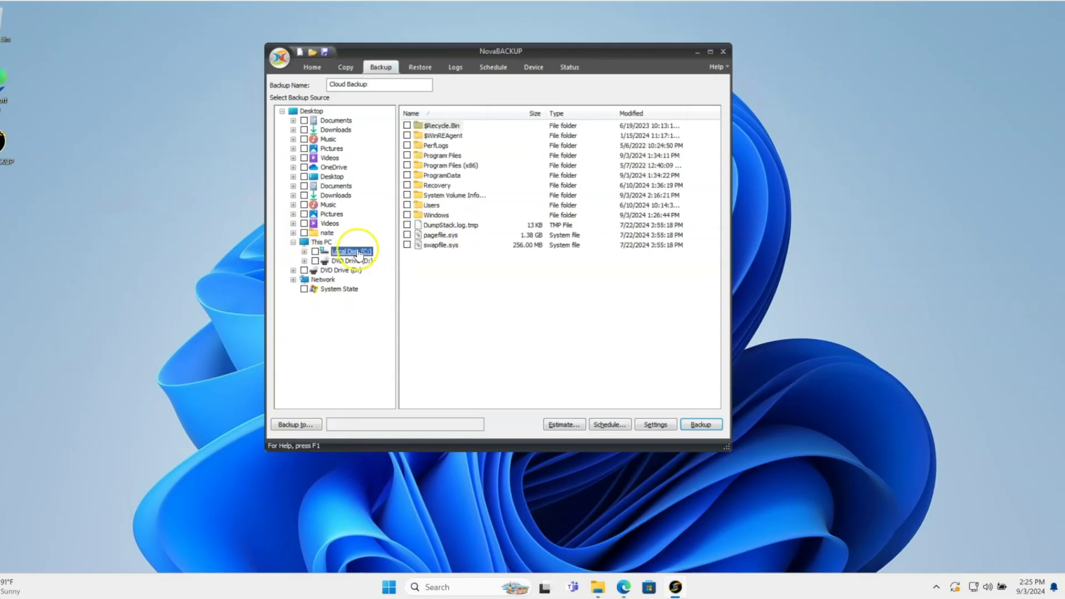
{"action": "left_click", "coordinate": [407, 204]}
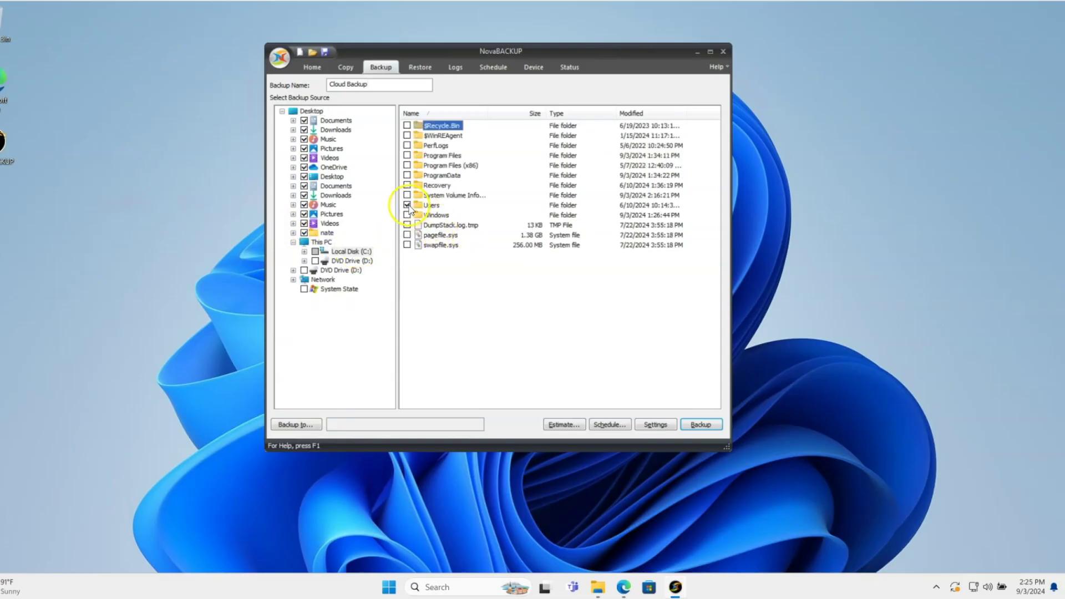
Step: Set the job's backup destination to NovaBACKUP Cloud Storage
{"action": "left_click", "coordinate": [292, 424]}
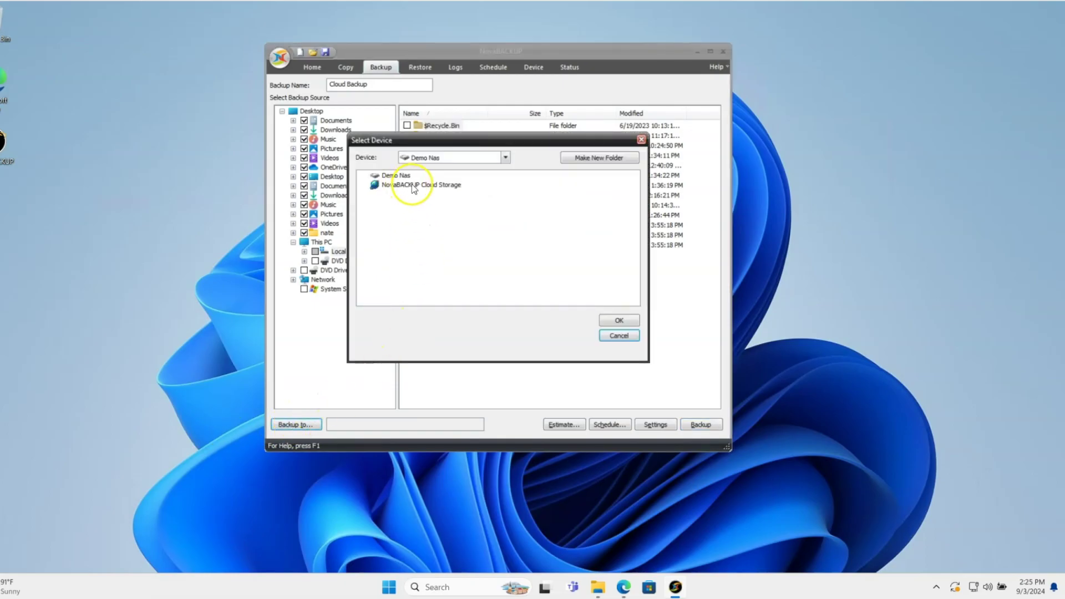
{"action": "left_click", "coordinate": [427, 187]}
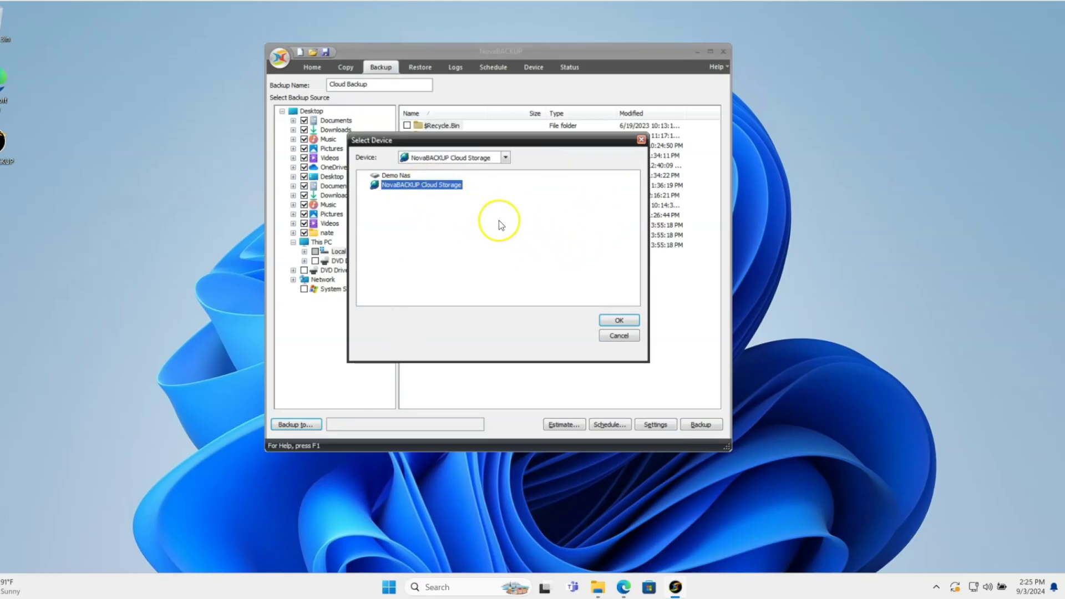
{"action": "left_click", "coordinate": [620, 322]}
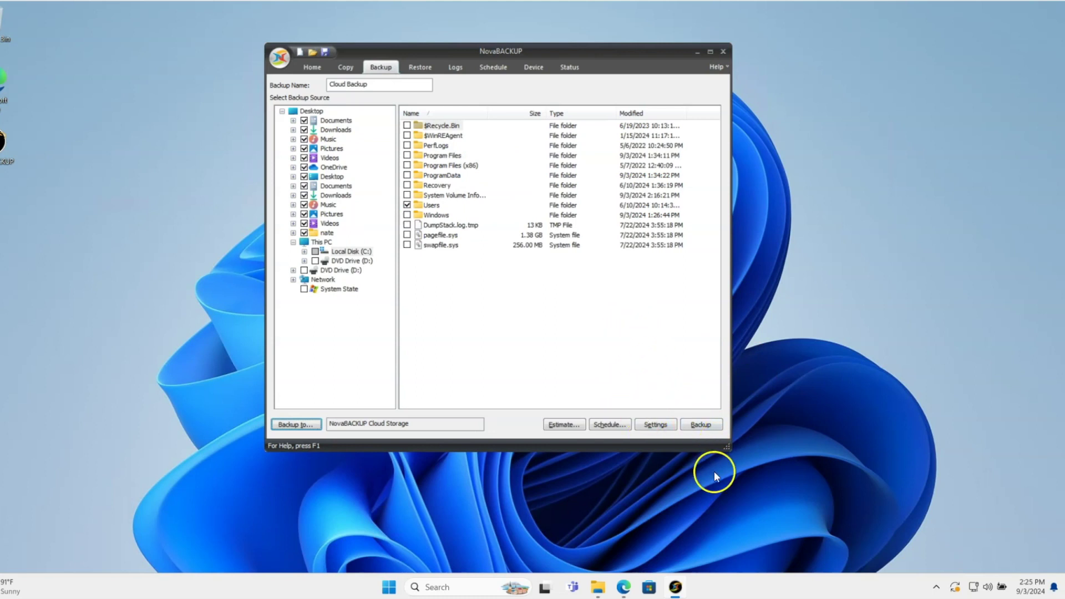
Step: Review the job's advanced settings, keeping Maximum Backup Age at 30 days, and accept them
{"action": "left_click", "coordinate": [656, 424]}
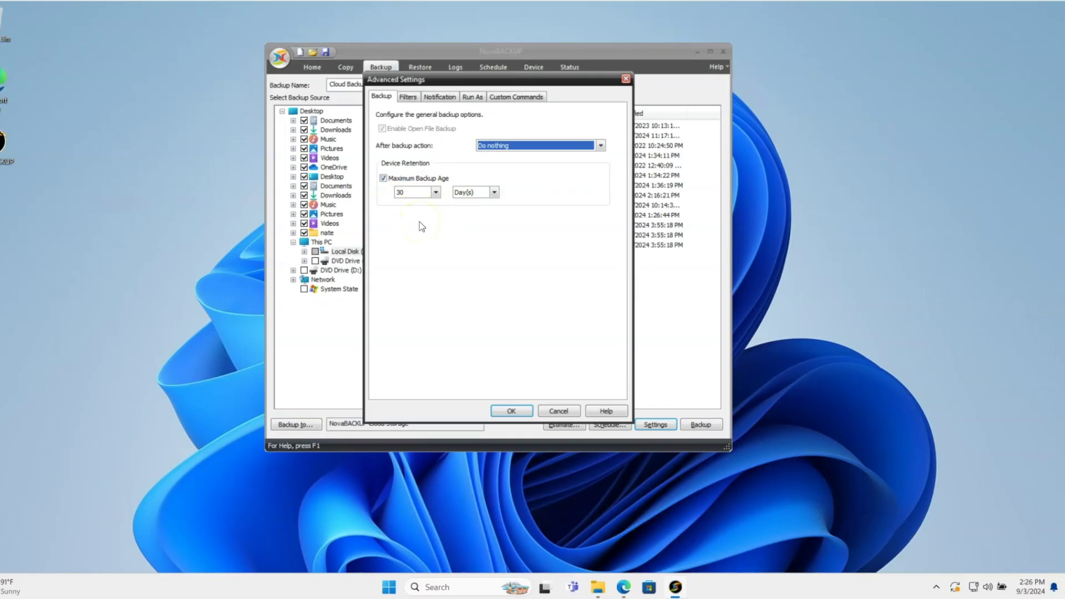
{"action": "left_click", "coordinate": [511, 411]}
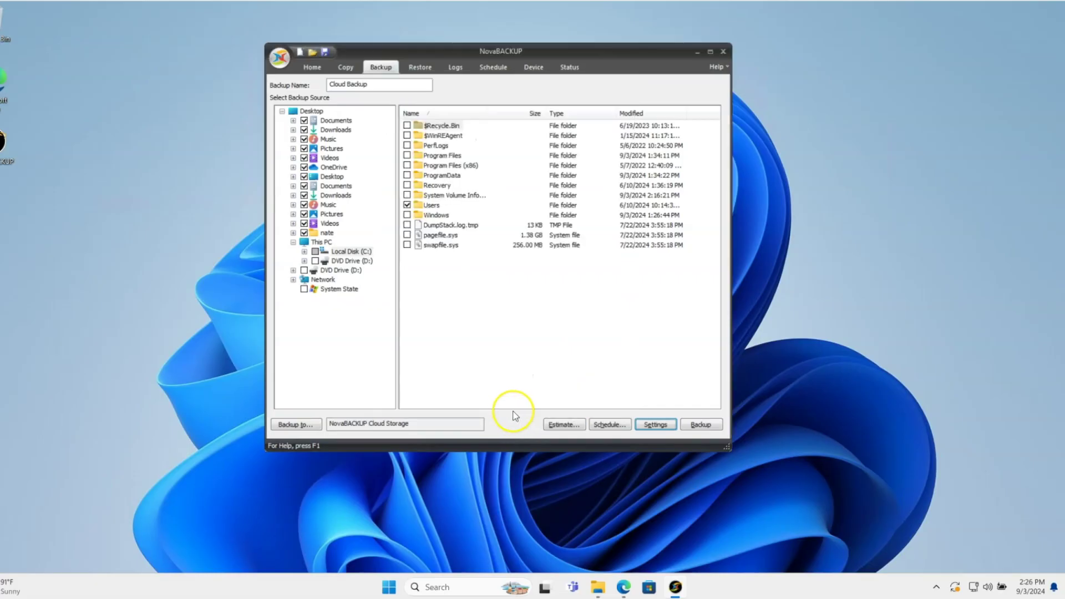
Step: Save the job as 'Cloud Backup' and start running it to cloud storage
{"action": "left_click", "coordinate": [327, 52]}
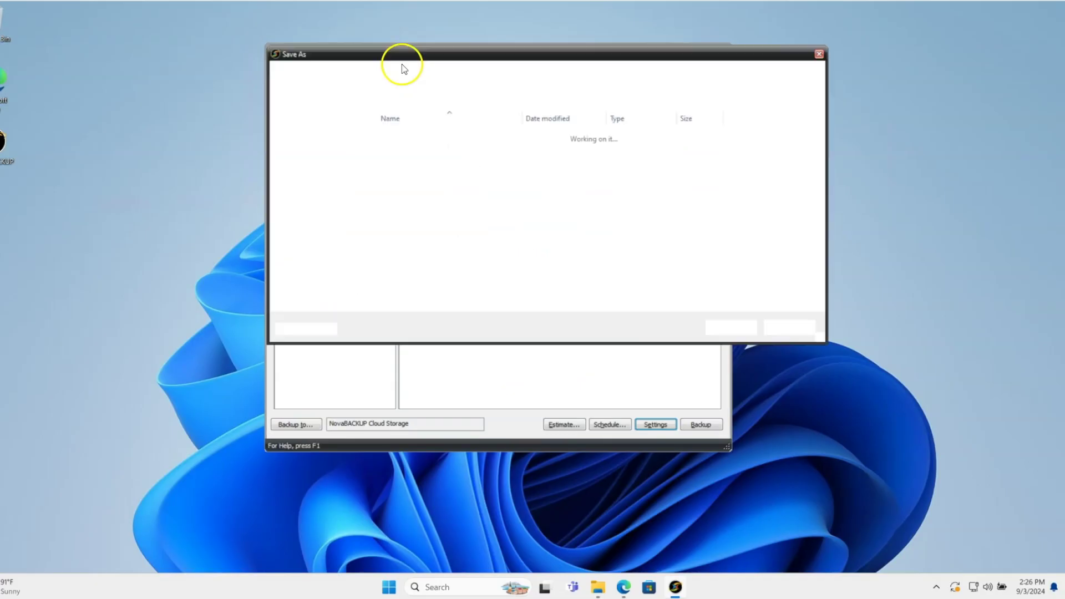
{"action": "left_click", "coordinate": [737, 326]}
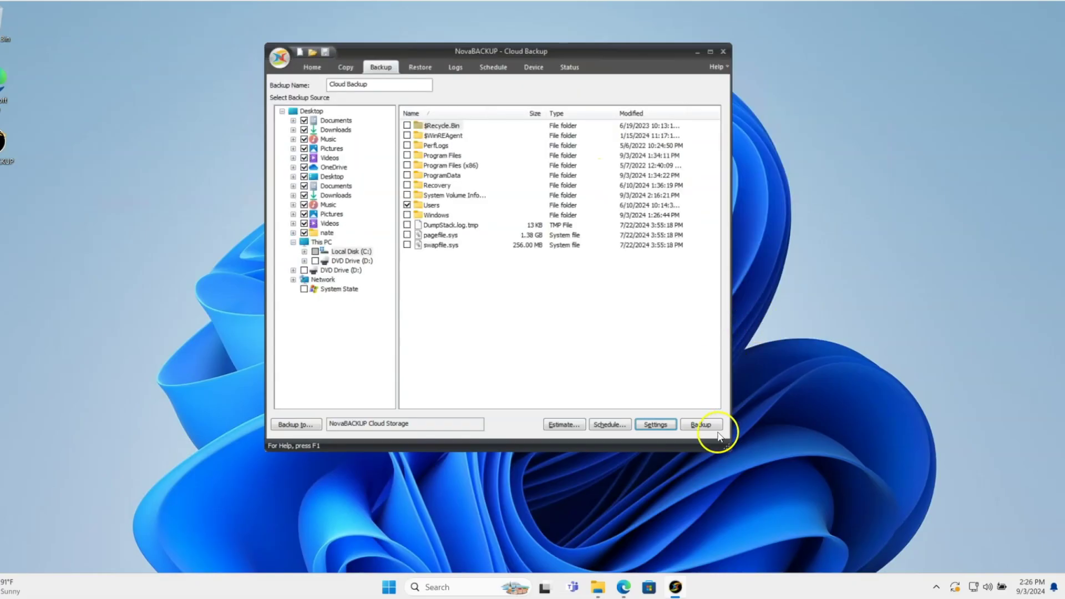
{"action": "left_click", "coordinate": [701, 426]}
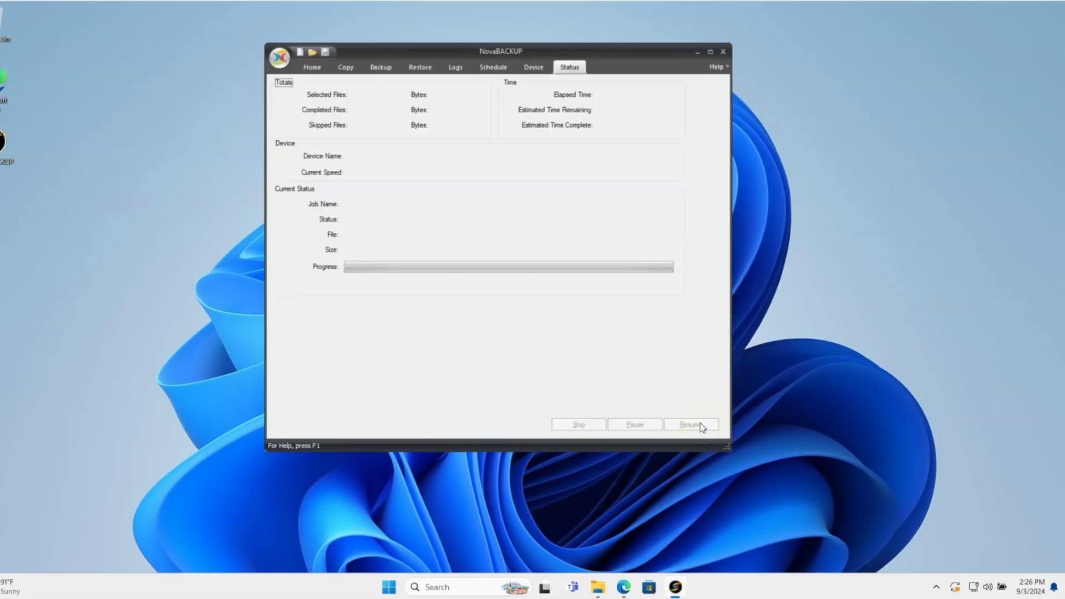